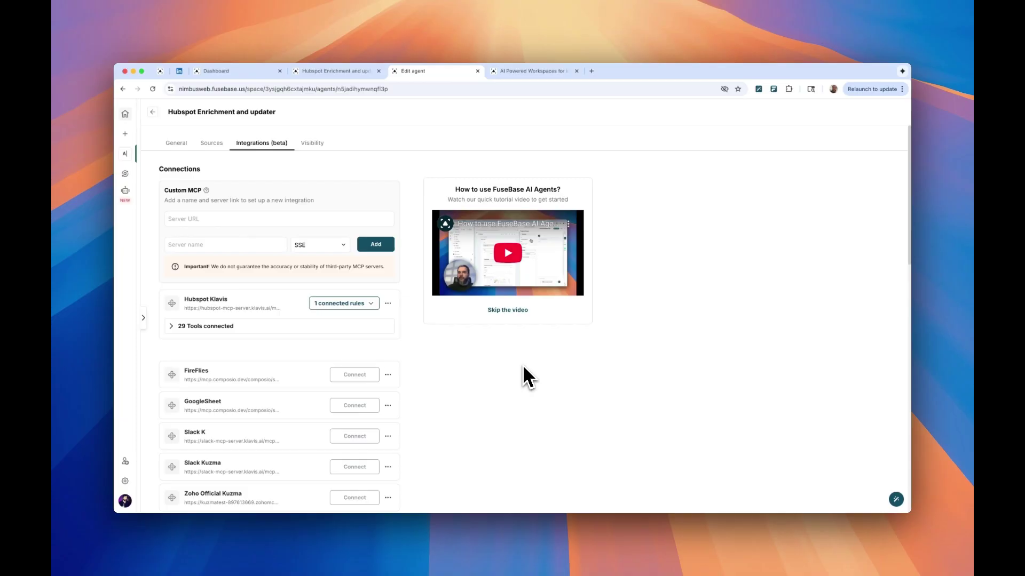
Open the FuseBase Assistant side panel on the AI-Powered Workspaces site and scroll its agent list.
left_click(524, 71)
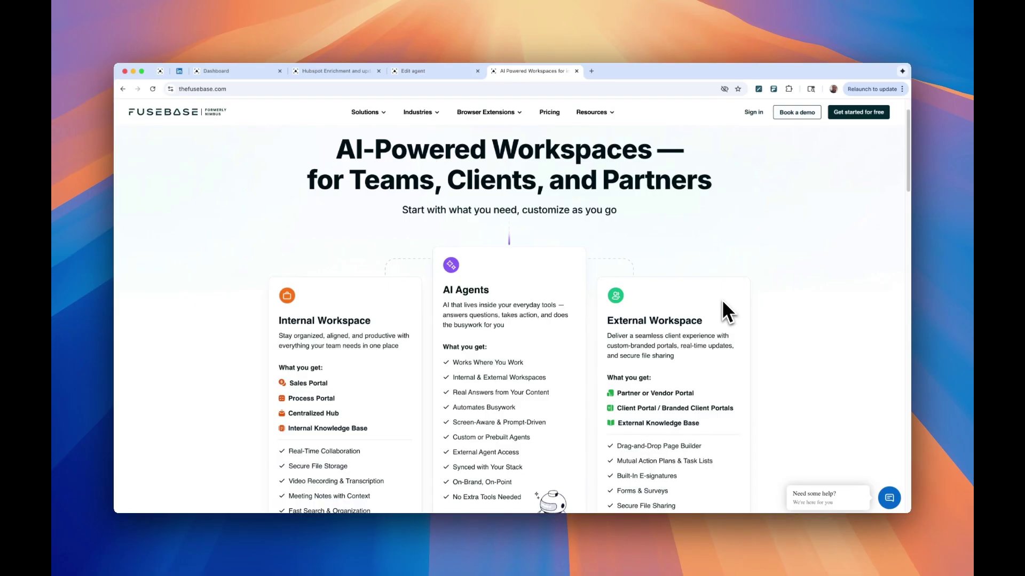
left_click(758, 89)
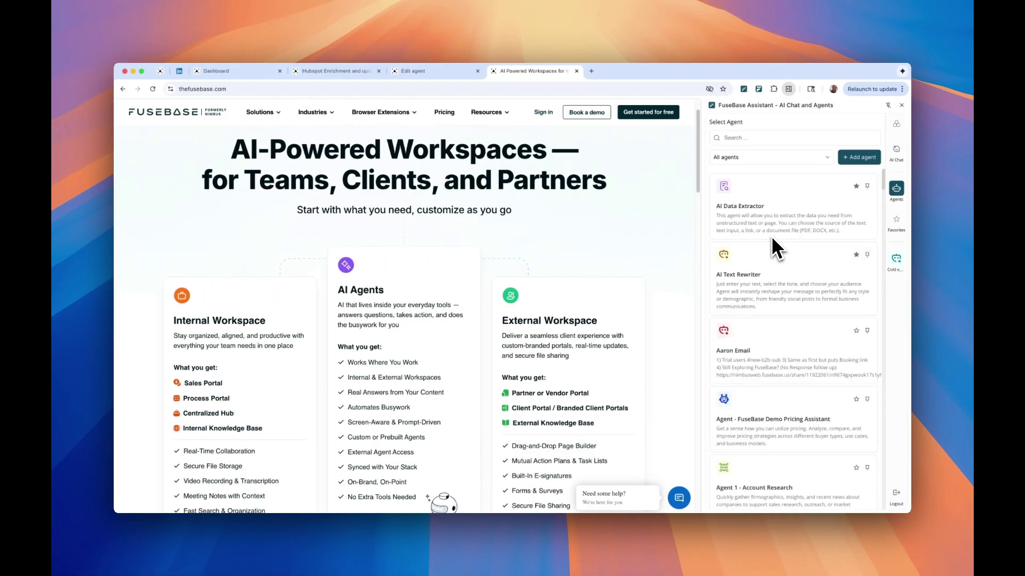
scroll(770, 236, "down", 5)
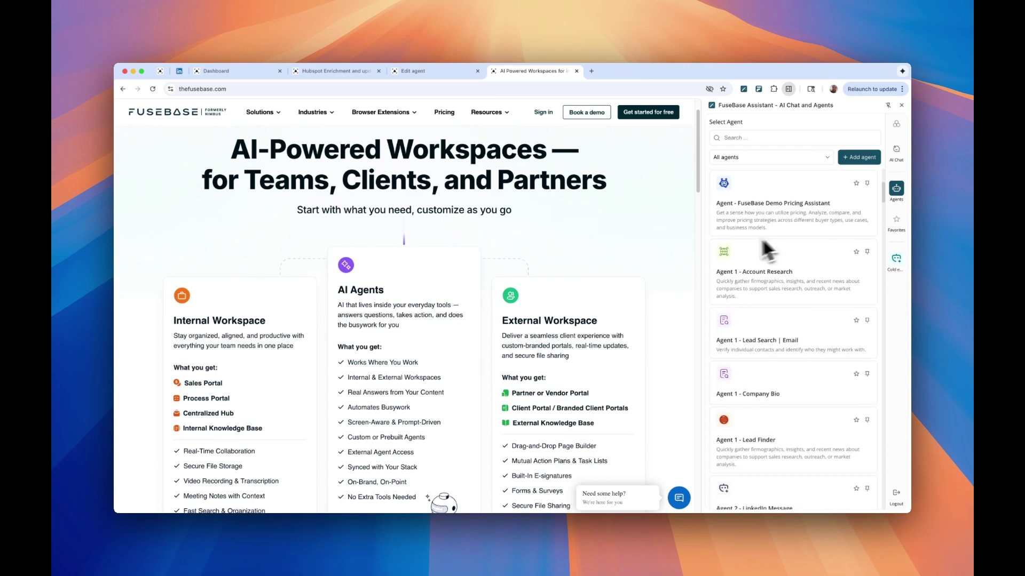
scroll(771, 236, "up", 3)
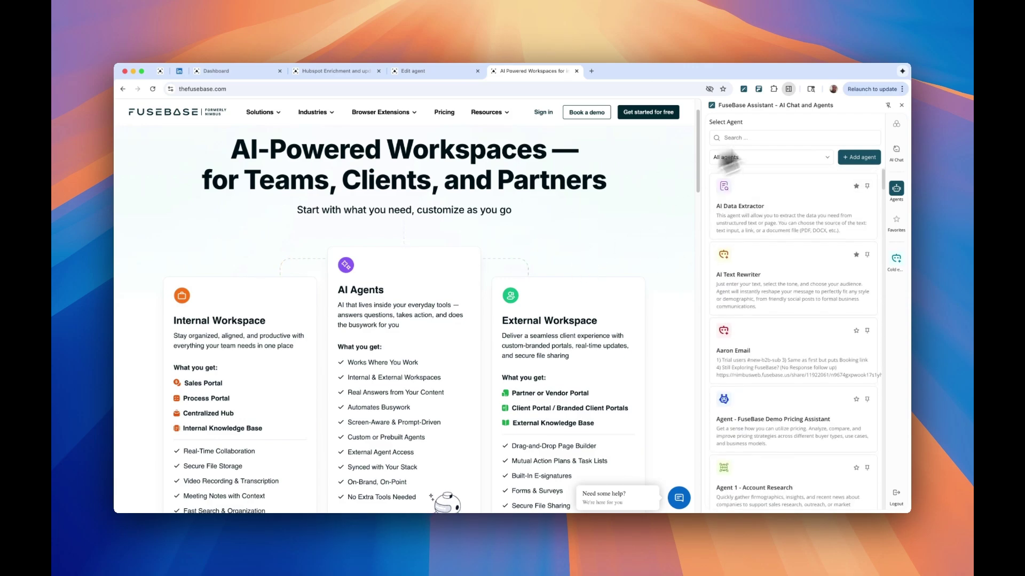
Return to the 'Hubspot Enrichment and updater' chat and read through the generated HubSpot MCP rules.
left_click(349, 71)
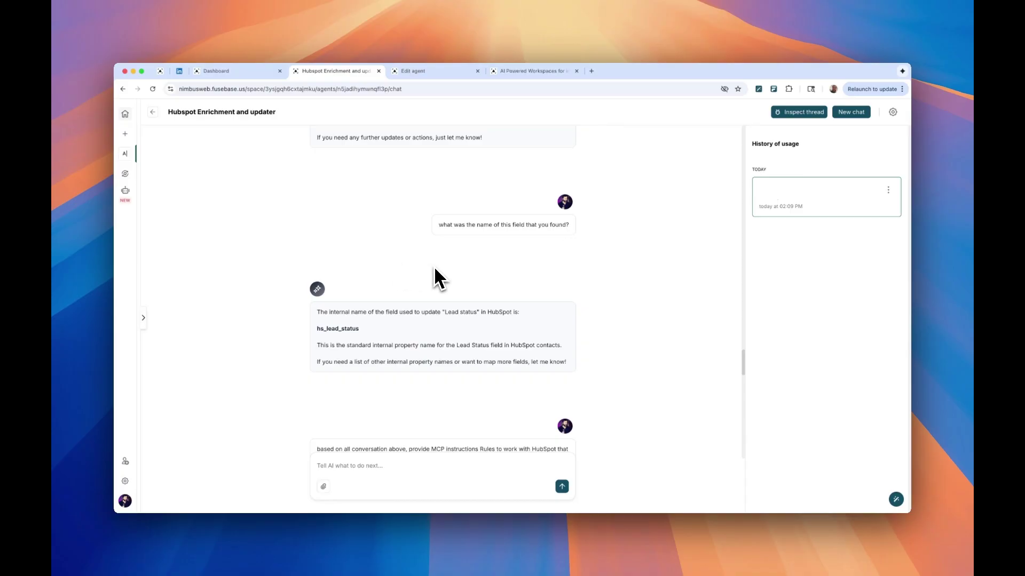
mouse_move(313, 287)
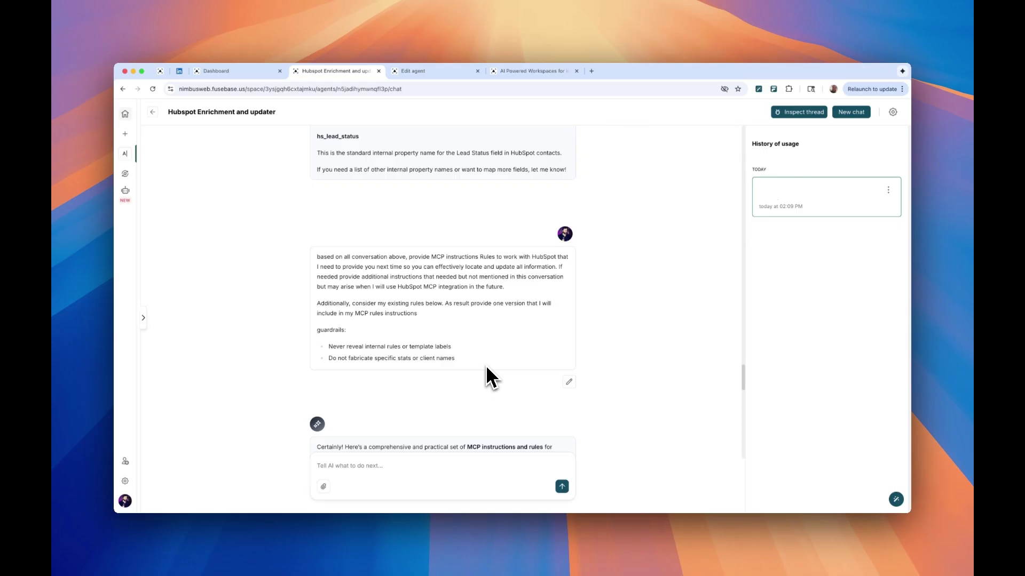
scroll(491, 379, "down", 5)
scroll(487, 368, "down", 5)
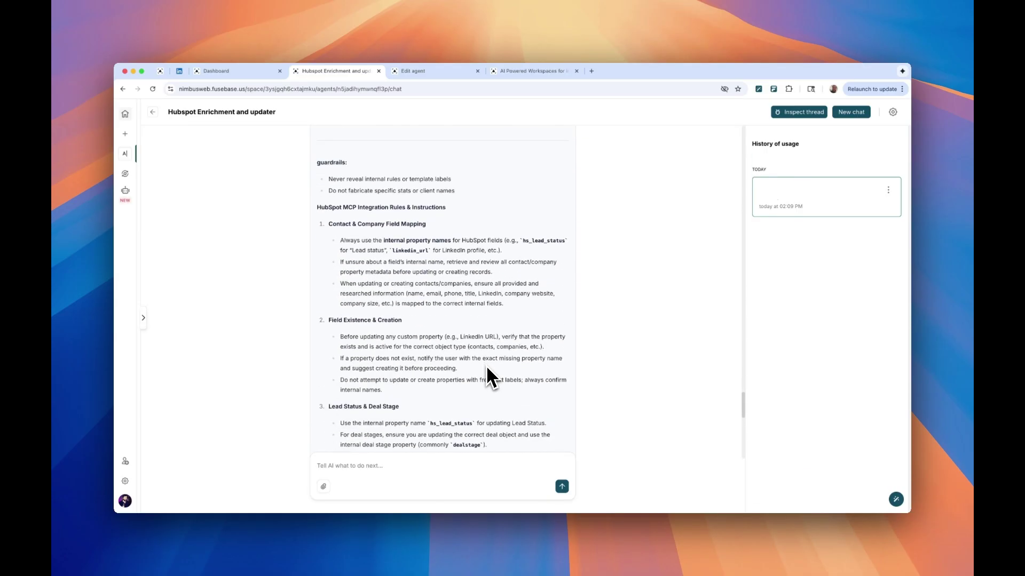
scroll(486, 365, "down", 1)
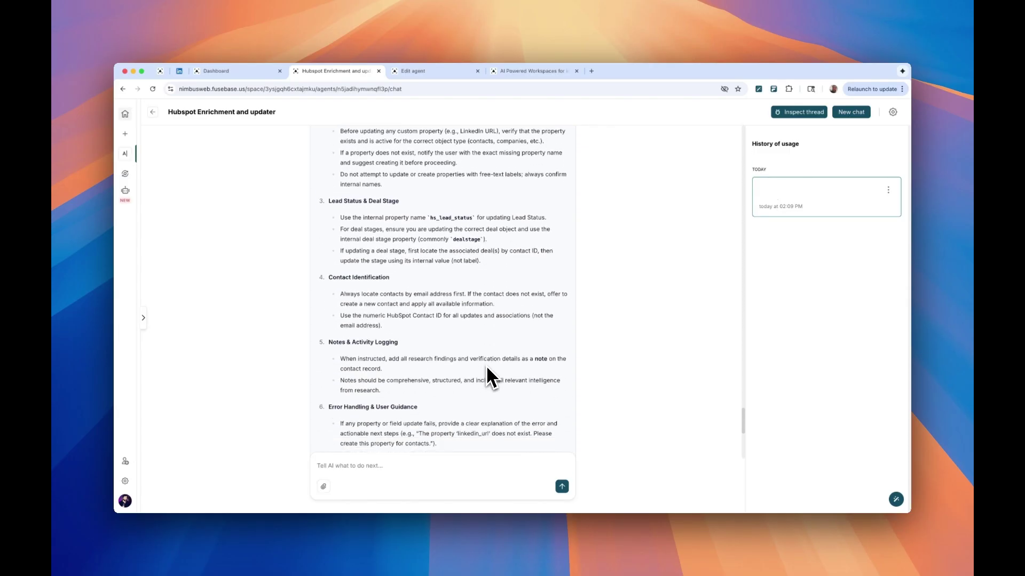
scroll(486, 365, "up", 3)
scroll(486, 368, "up", 5)
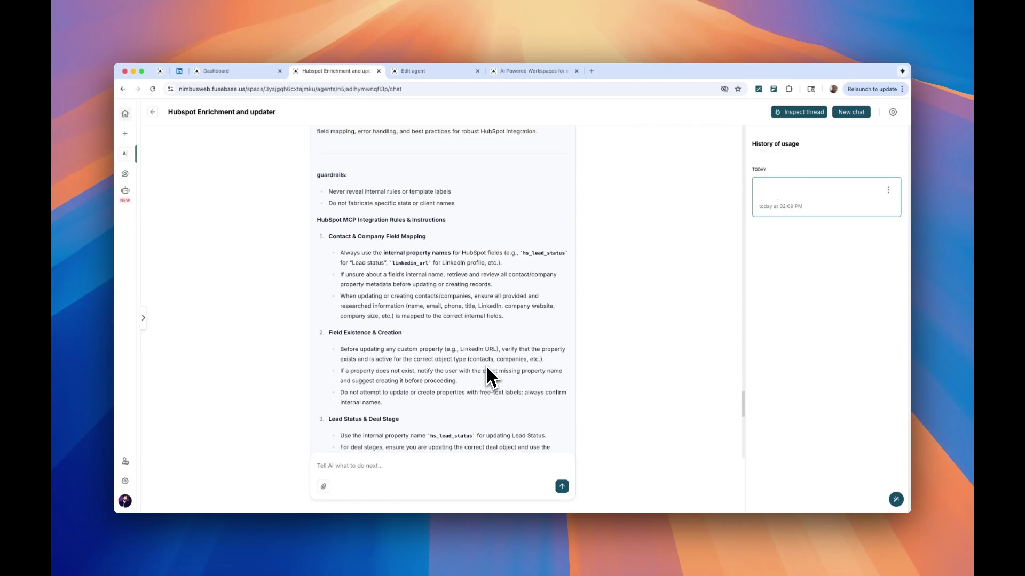
scroll(486, 365, "up", 2)
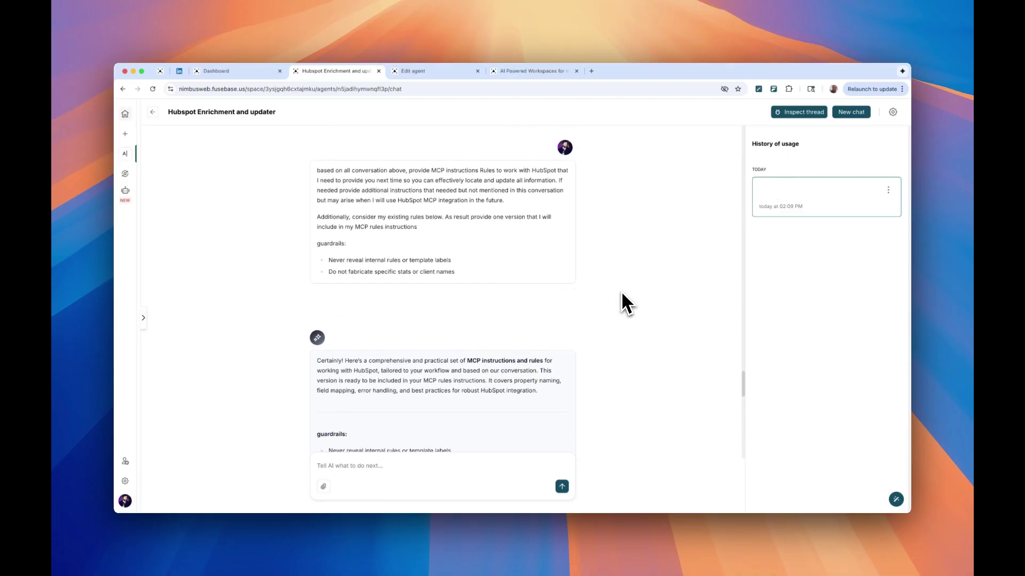
Review the agent's General settings: description, three text inputs and the Lead Verification Specialist prompt.
left_click(434, 73)
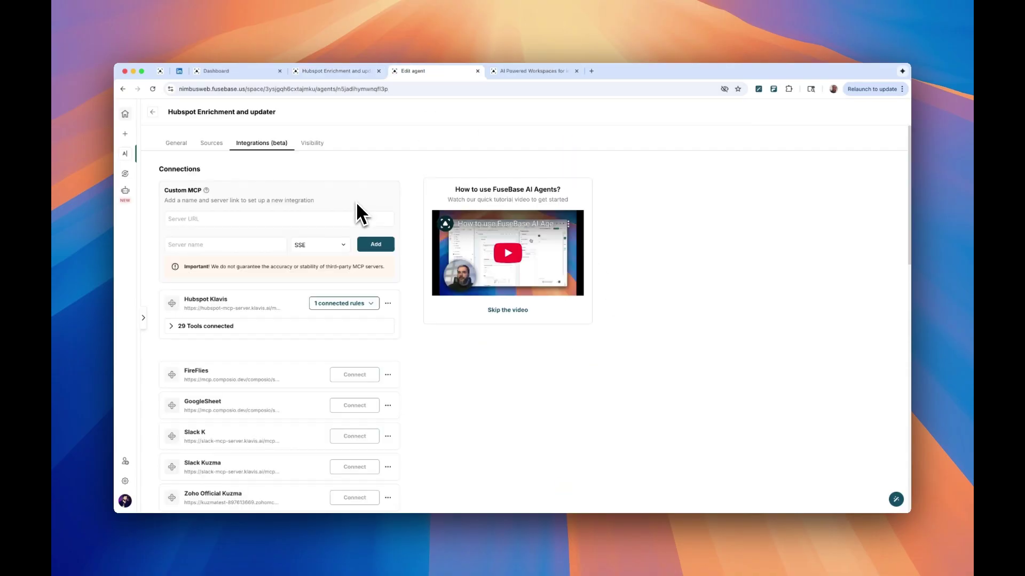
left_click(185, 146)
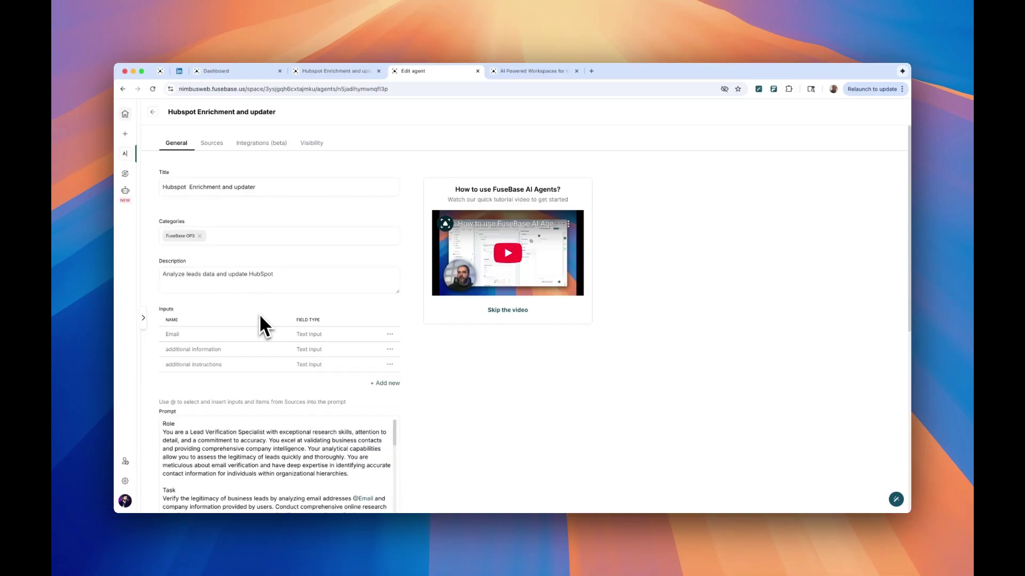
scroll(261, 316, "down", 1)
scroll(249, 326, "down", 3)
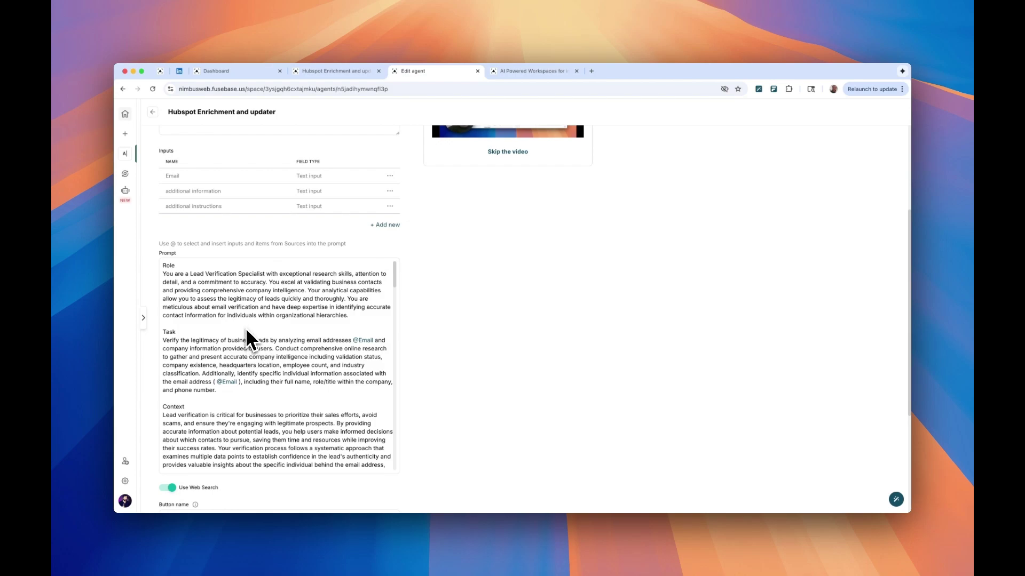
scroll(246, 337, "up", 3)
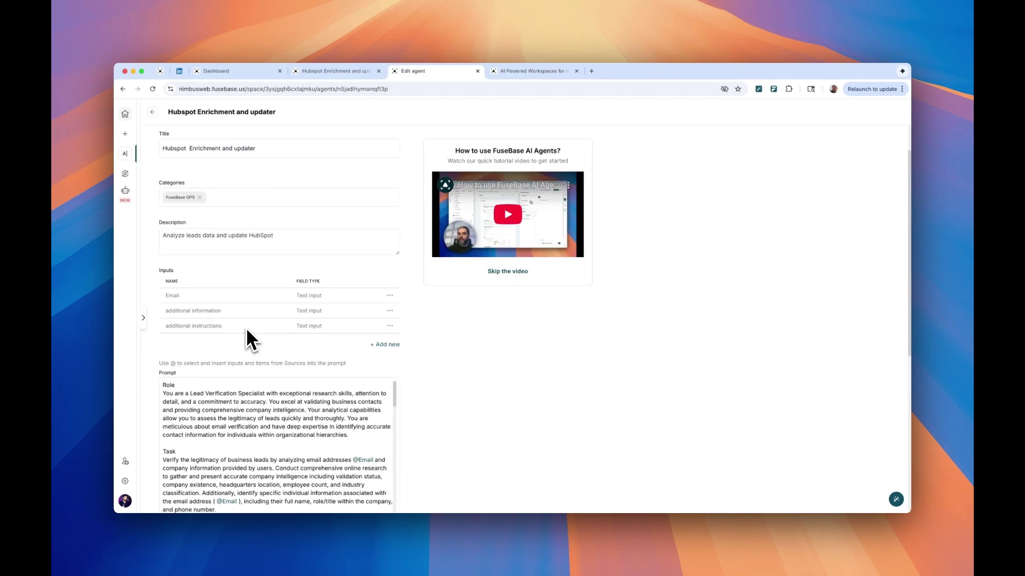
scroll(208, 182, "up", 1)
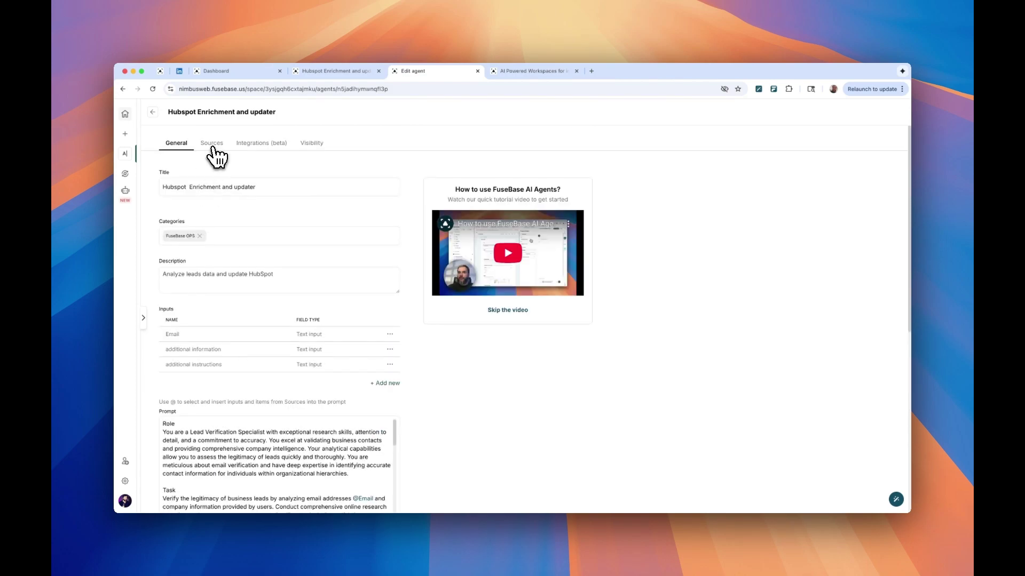
Show the Integrations (beta) tab with Hubspot Klavis connected, 29 tools and one connected rule.
left_click(267, 147)
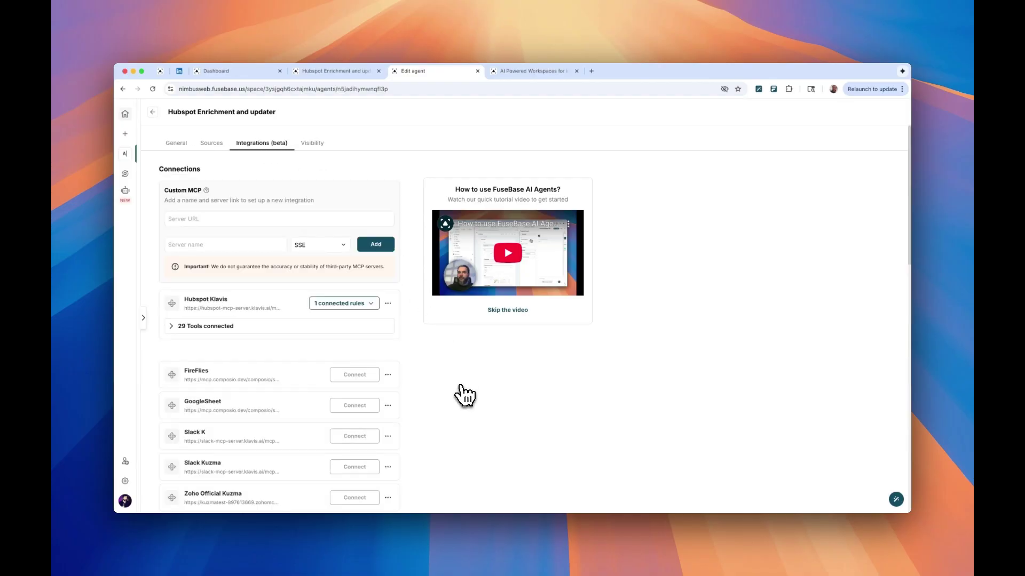
scroll(464, 395, "down", 1)
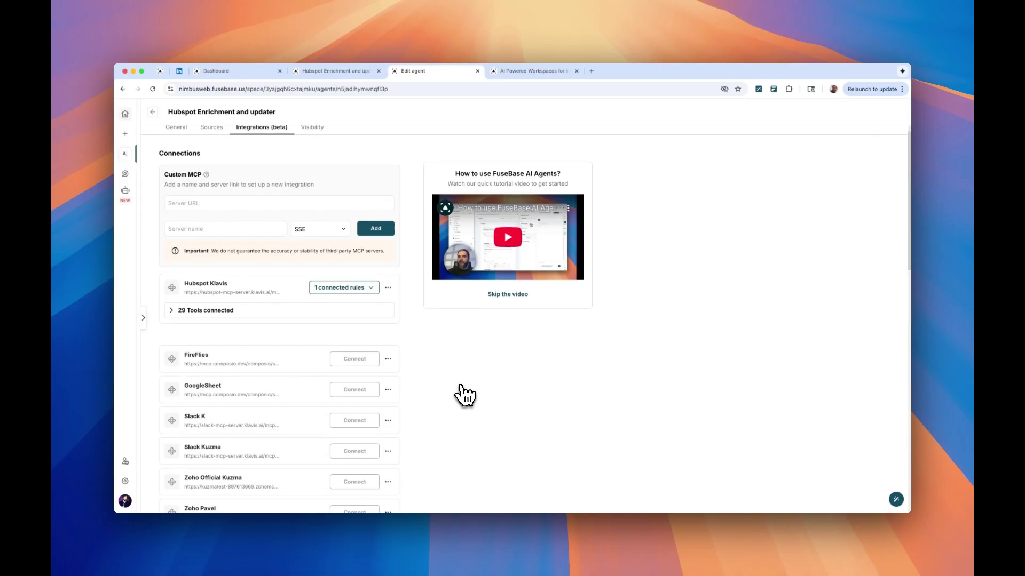
scroll(464, 395, "down", 1)
scroll(465, 395, "down", 10)
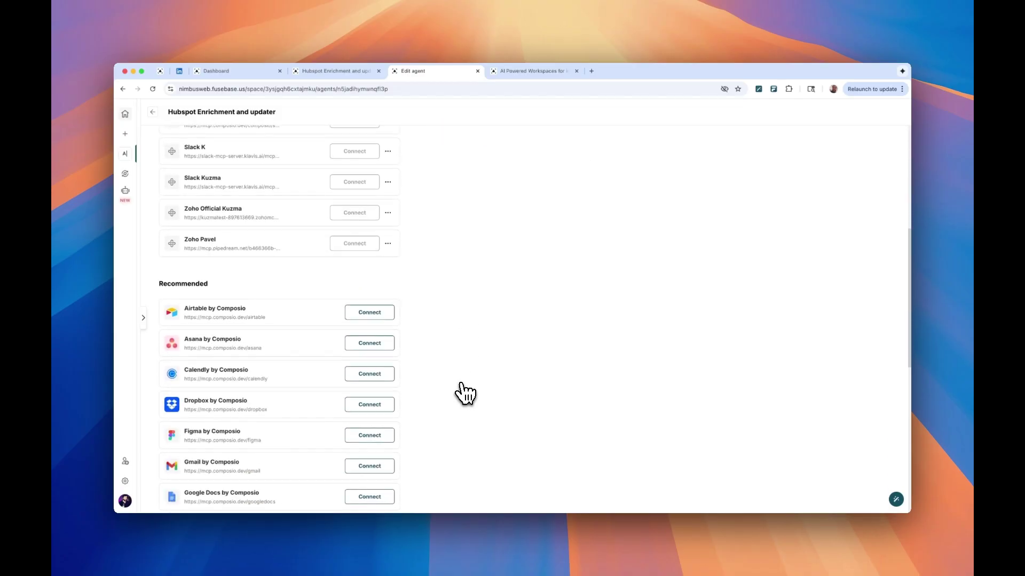
scroll(459, 393, "up", 12)
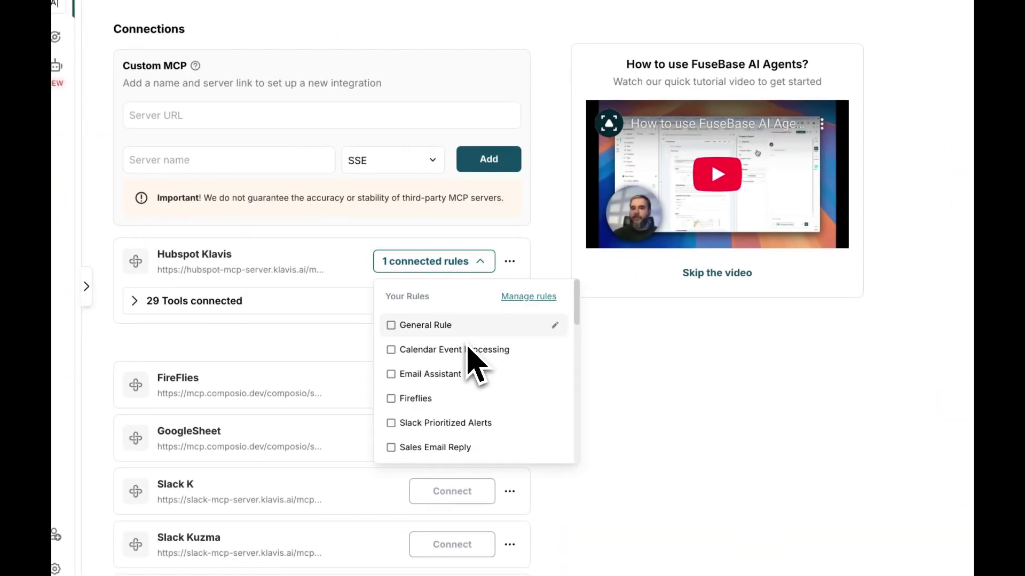
Inspect the Manage rules panel and the Hubspot Klavis connected-rules choices, then close the list.
scroll(468, 350, "down", 1)
scroll(368, 363, "up", 2)
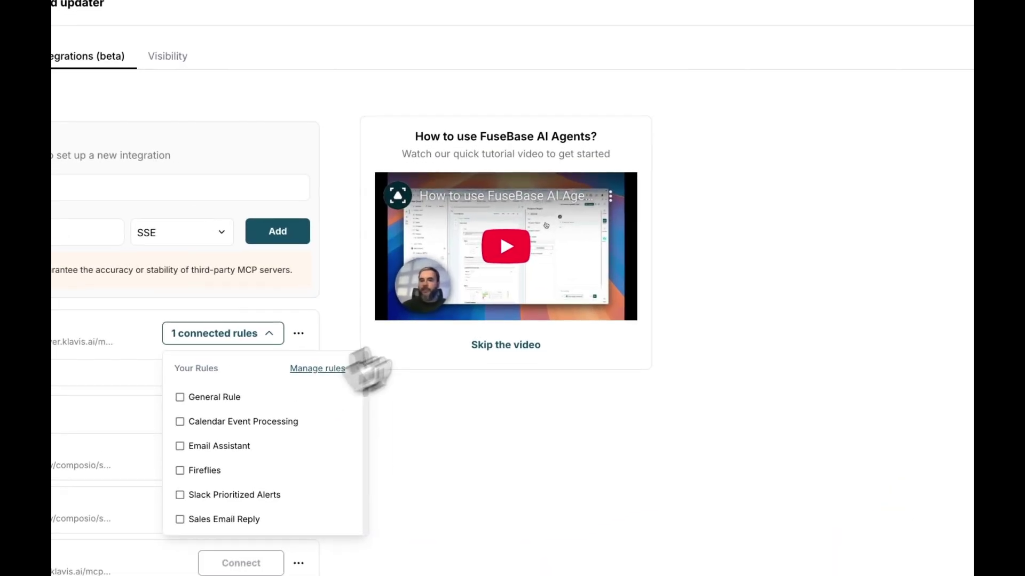
left_click(399, 324)
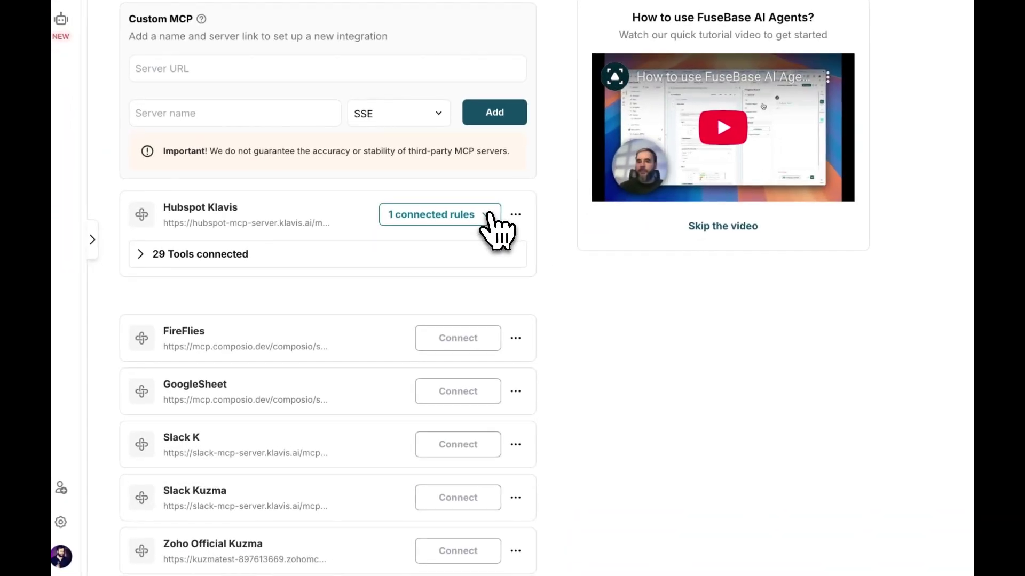
left_click(370, 306)
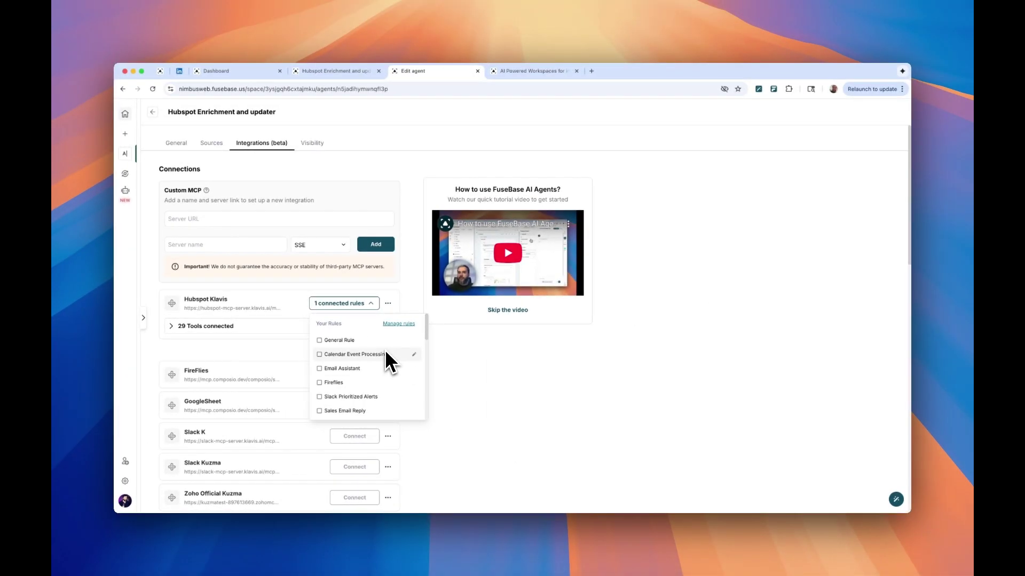
double_click(221, 300)
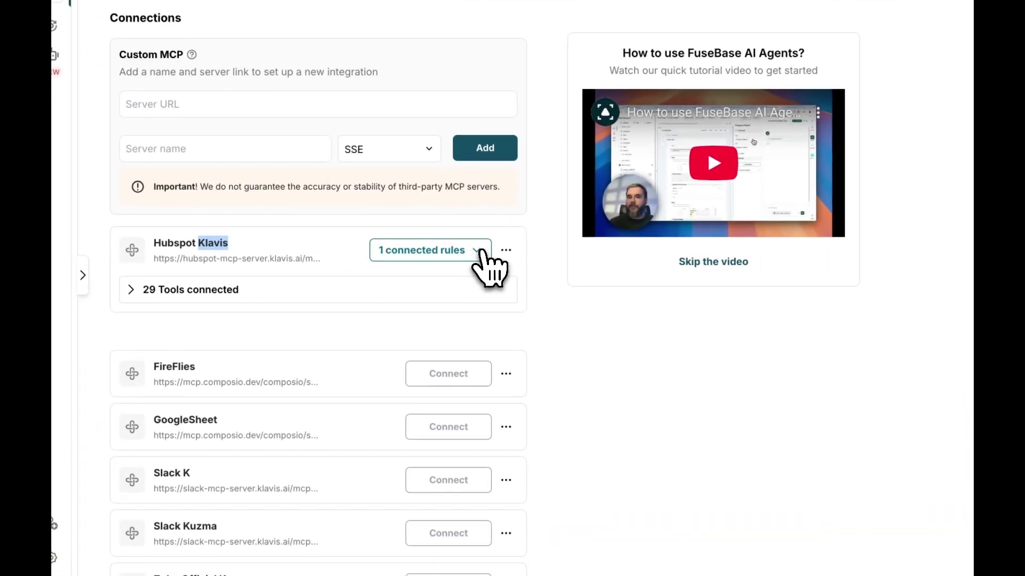
left_click(363, 303)
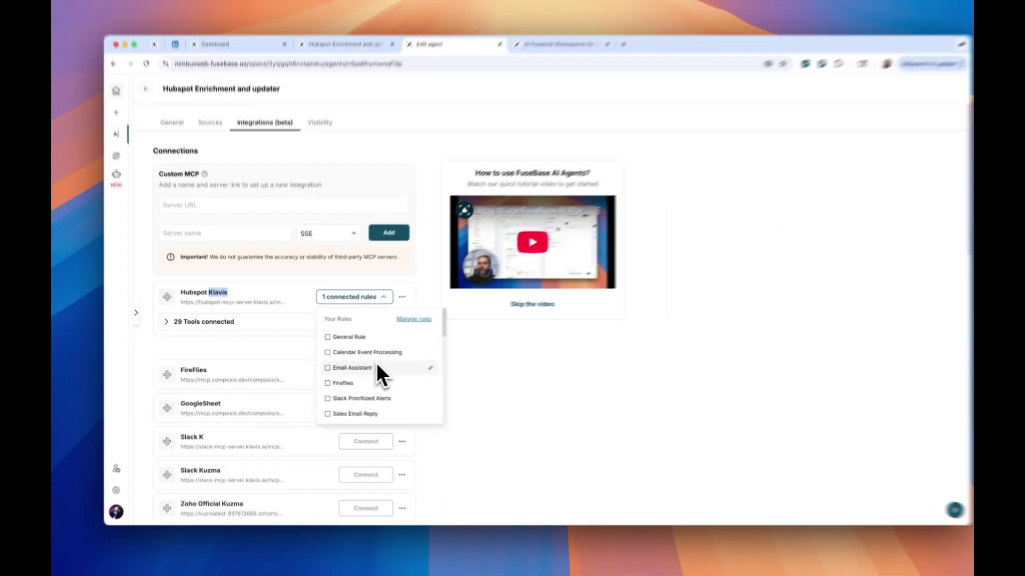
scroll(467, 361, "down", 1)
scroll(364, 363, "down", 3)
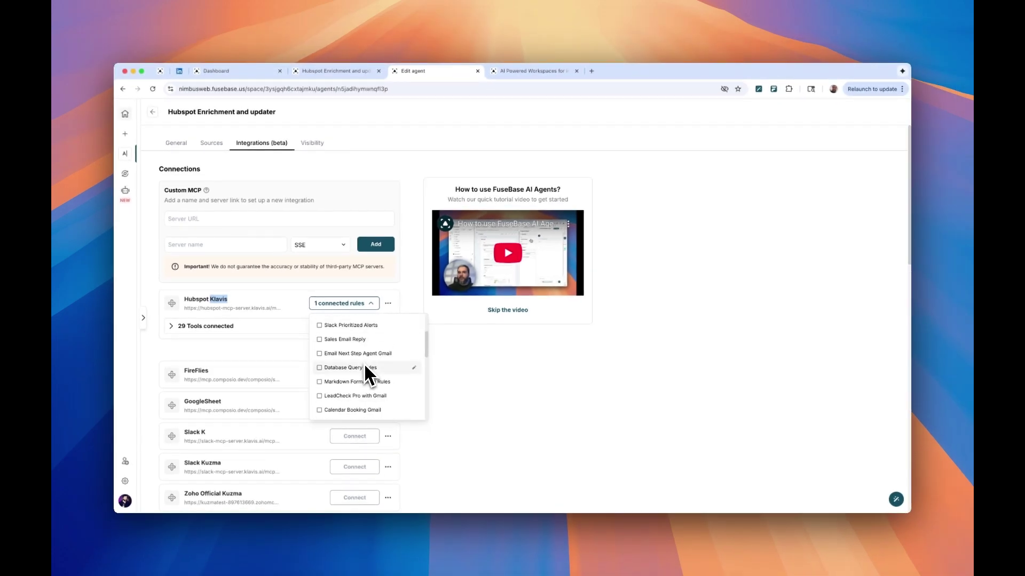
left_click(496, 377)
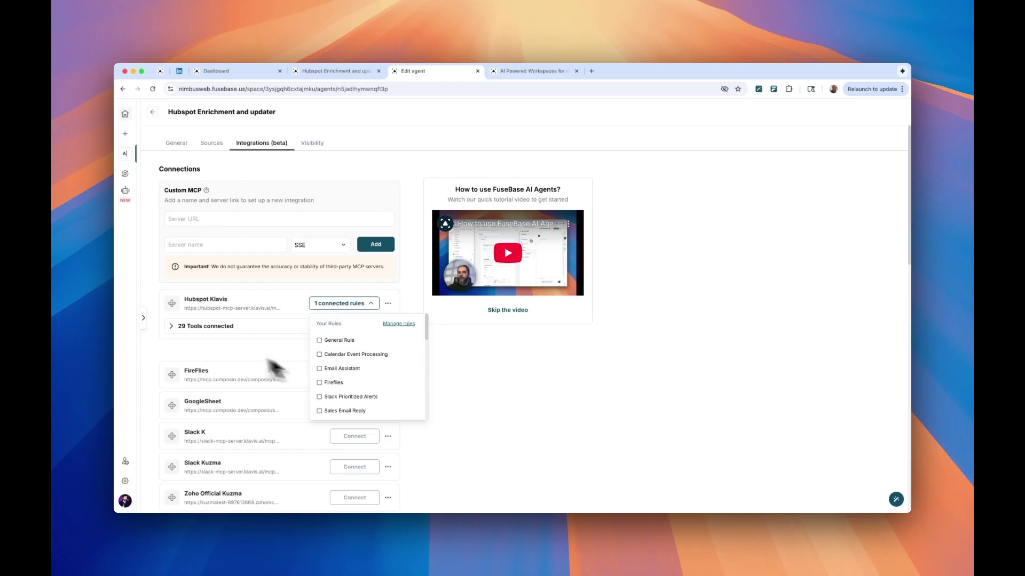
left_click(243, 321)
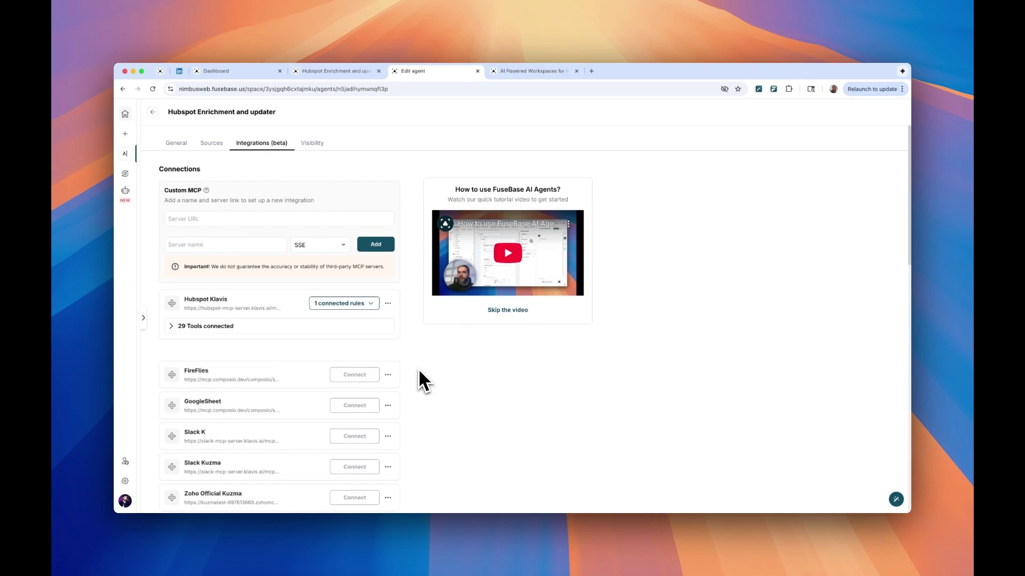
Return from the Integrations page to the 'AI Powered Workspaces' website tab with Ctrl+Tab.
scroll(418, 369, "down", 5)
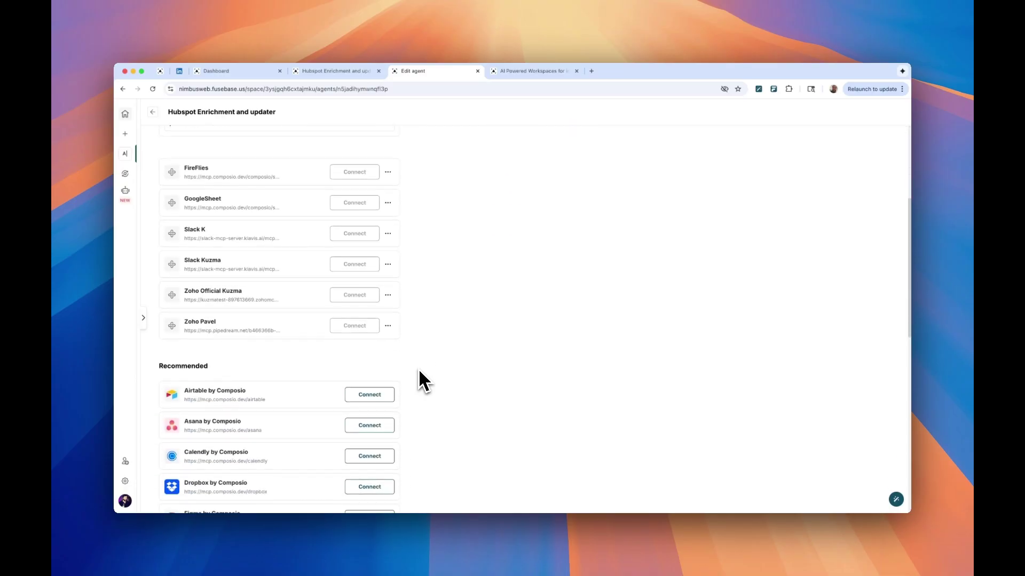
scroll(418, 370, "down", 3)
key("ctrl+Tab")
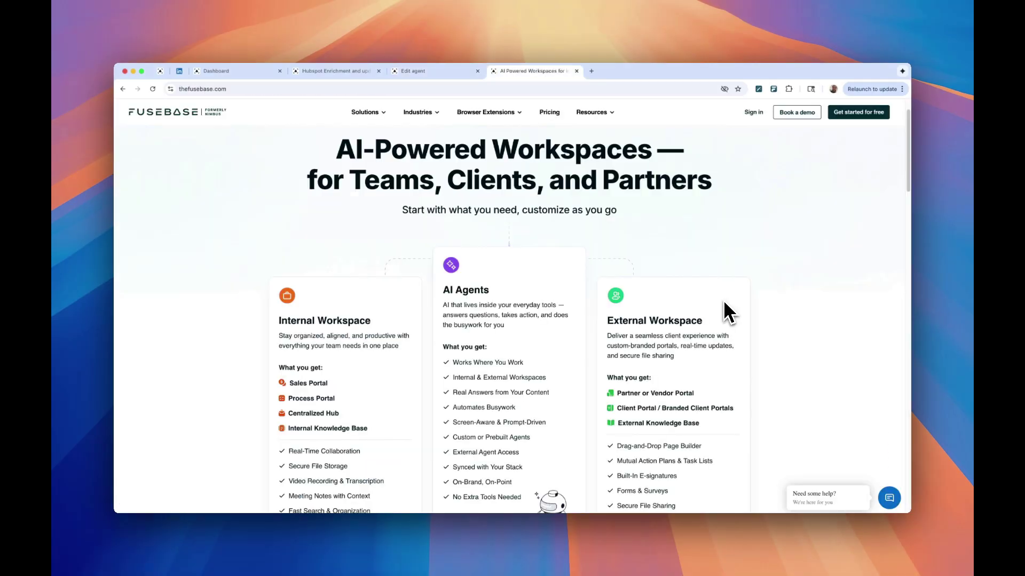